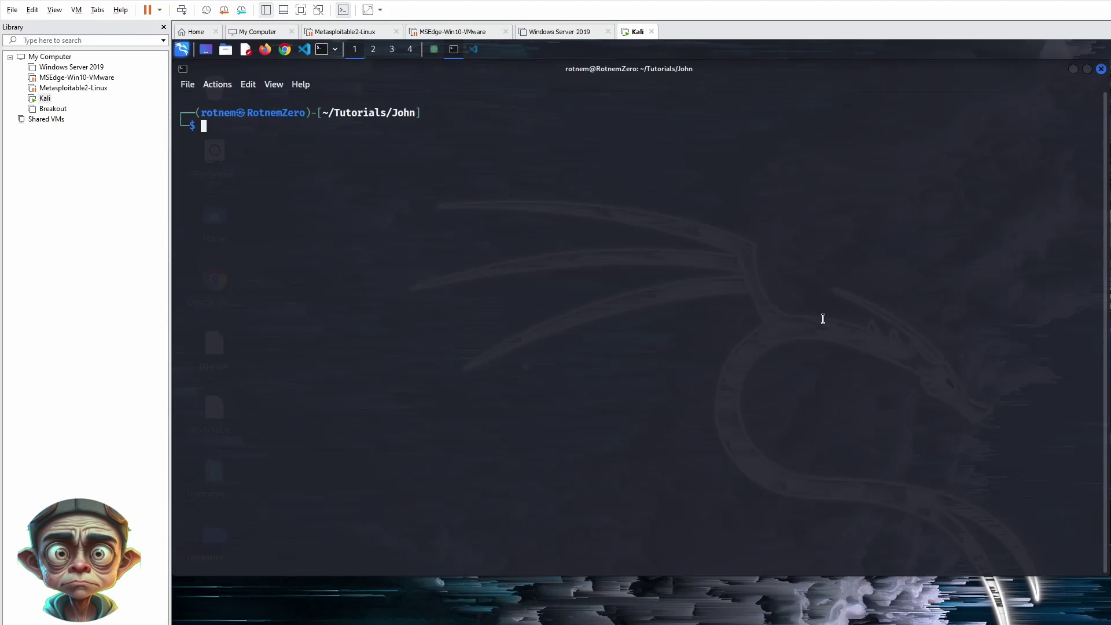
{"action": "type", "text": "a"}
- Run 'sudo apt install john' with the sudo password; output confirms john is already newest
{"action": "key", "text": "BackSpace"}
{"action": "type", "text": "sud"}
{"action": "type", "text": "o apt a"}
{"action": "key", "text": "BackSpace"}
{"action": "type", "text": "install j"}
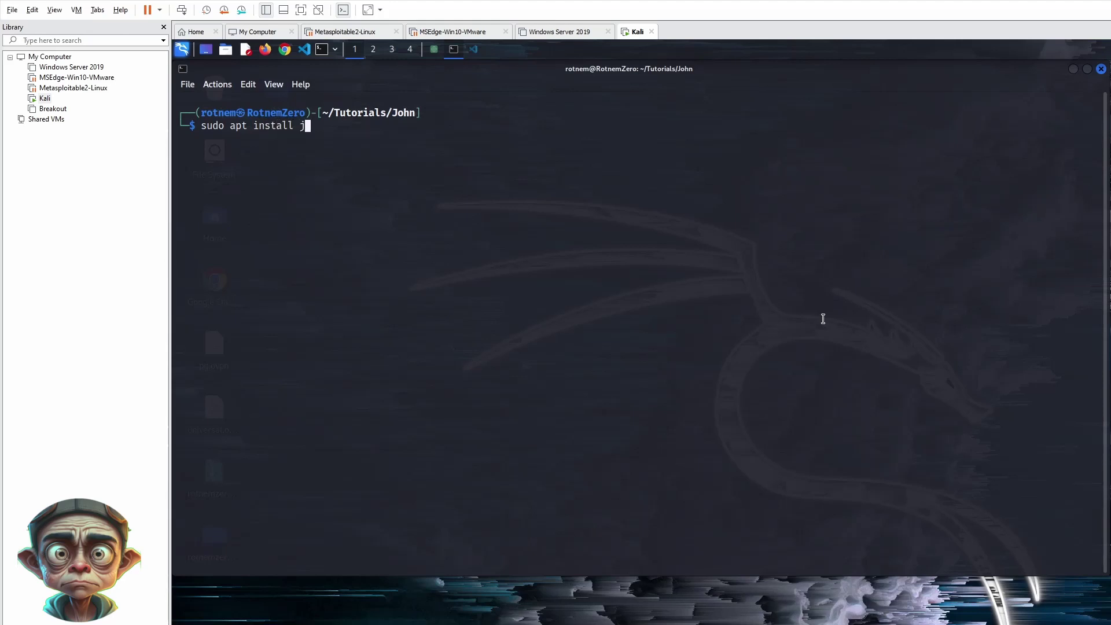
{"action": "type", "text": "ohn"}
{"action": "key", "text": "Return"}
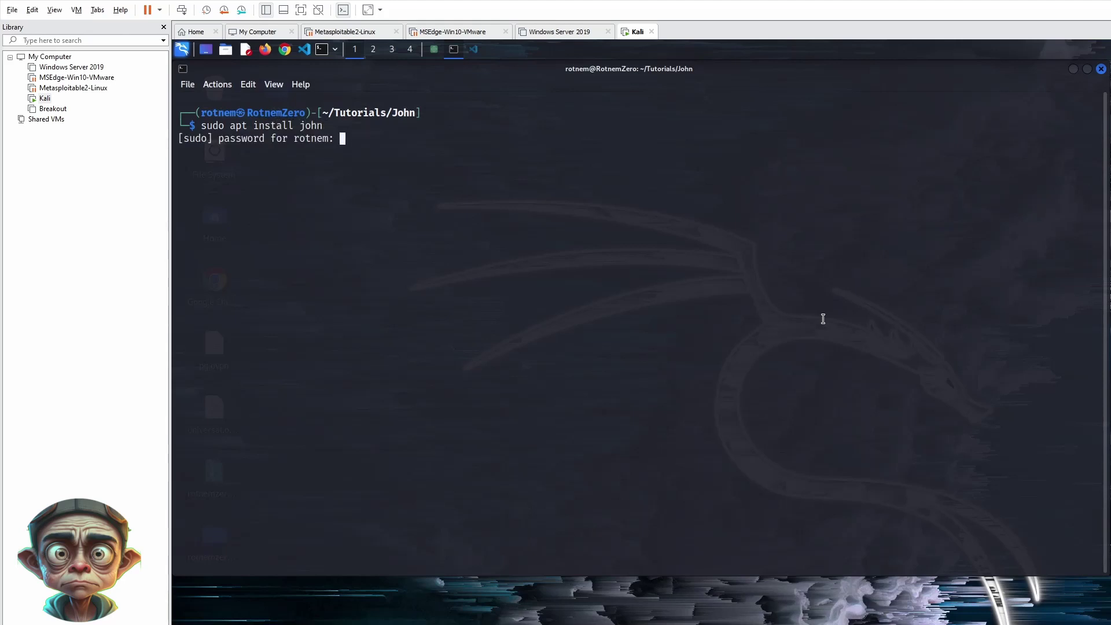
{"action": "key", "text": "Return"}
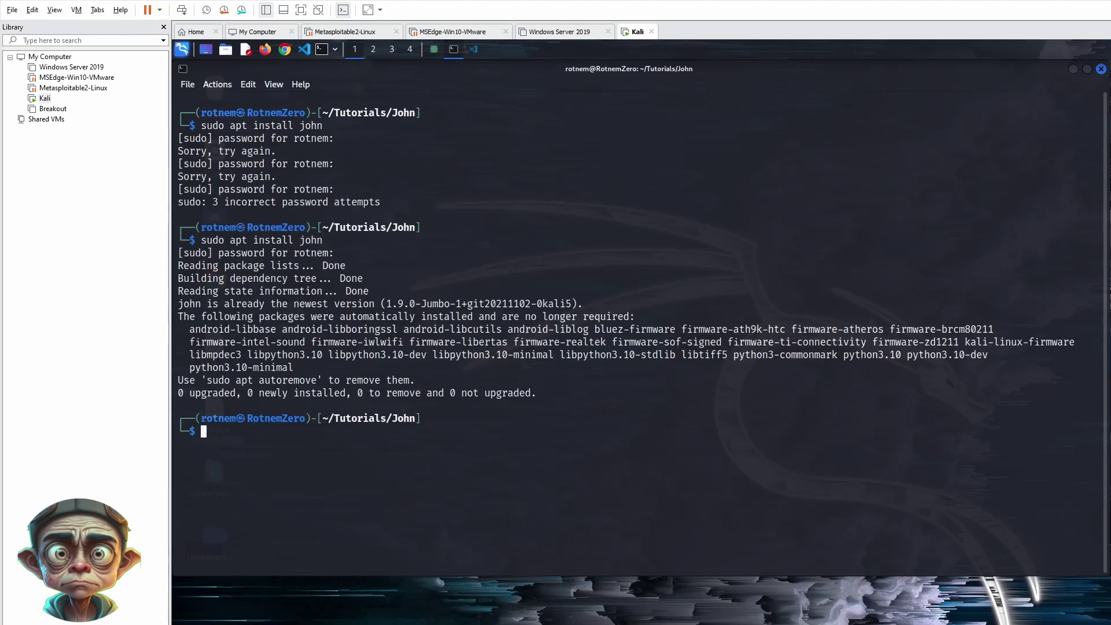
{"action": "triple_click", "coordinate": [279, 304]}
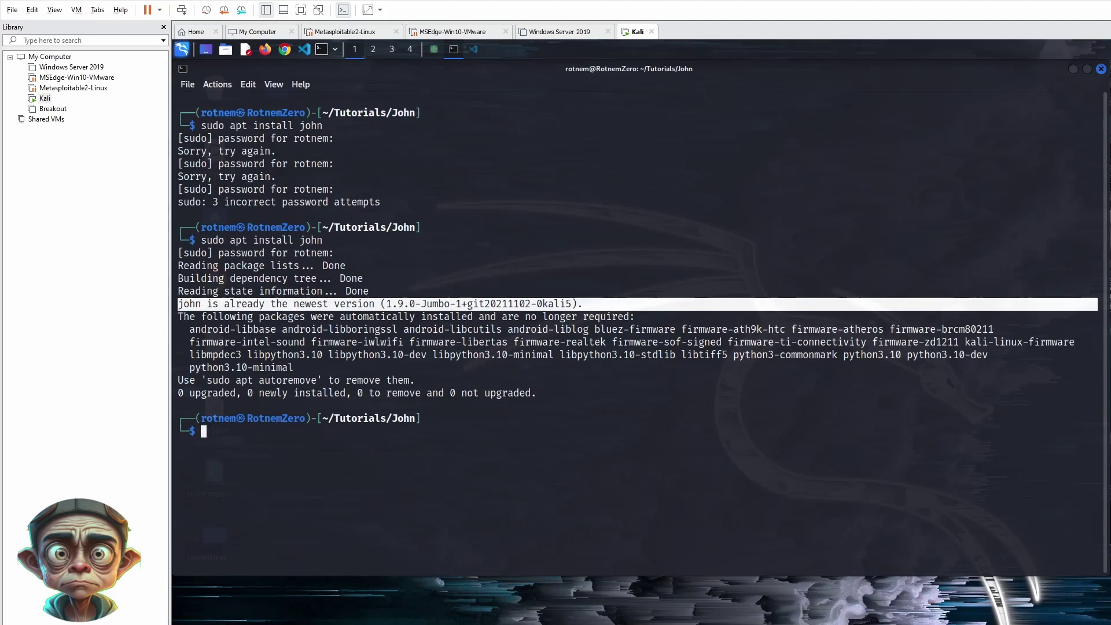
{"action": "left_click", "coordinate": [896, 373]}
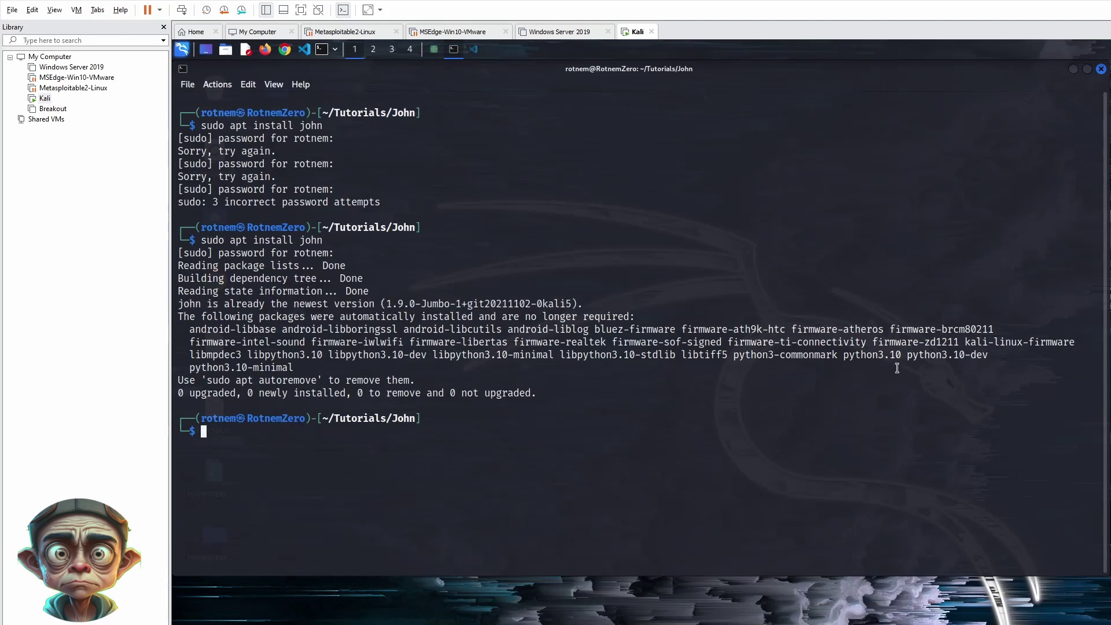
{"action": "type", "text": "c"}
{"action": "type", "text": "at "}
{"action": "type", "text": "password"}
{"action": "type", "text": "s.txt"}
{"action": "key", "text": "Return"}
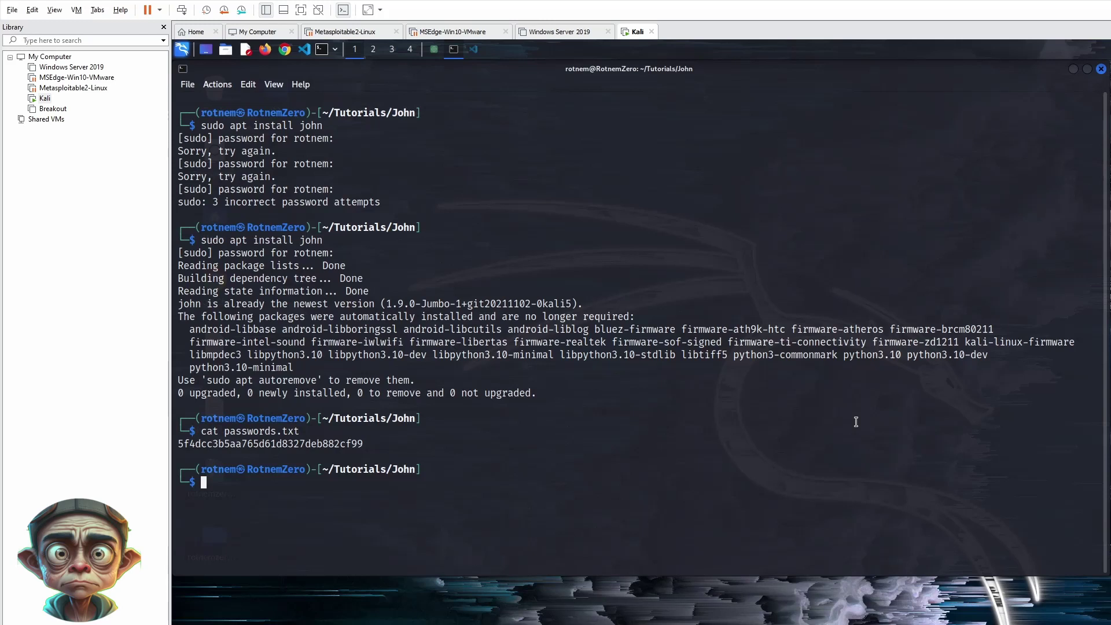
{"action": "triple_click", "coordinate": [318, 444]}
{"action": "left_click", "coordinate": [318, 444]}
{"action": "type", "text": "john -"}
{"action": "type", "text": "-format="}
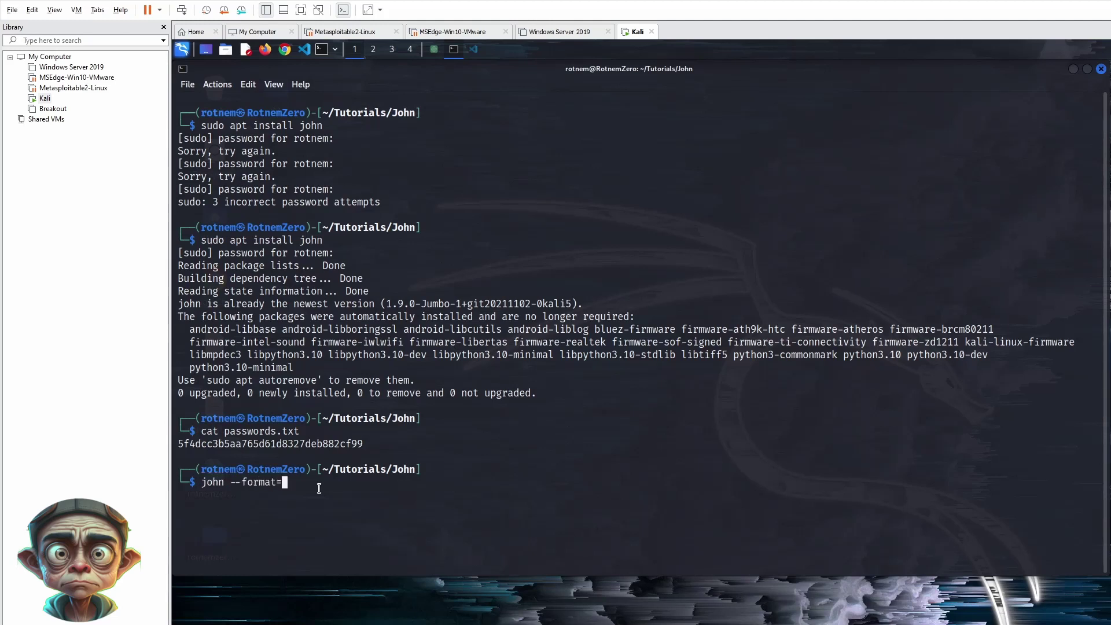
{"action": "type", "text": "Raw="}
{"action": "type", "text": "M"}
{"action": "type", "text": "D"}
{"action": "type", "text": "5 "}
{"action": "type", "text": "pa"}
{"action": "type", "text": "ssword"}
- Run 'john --format=Raw-MD5 passwords.txt' and highlight the 'Loaded 1 password hash' line
{"action": "key", "text": "Tab"}
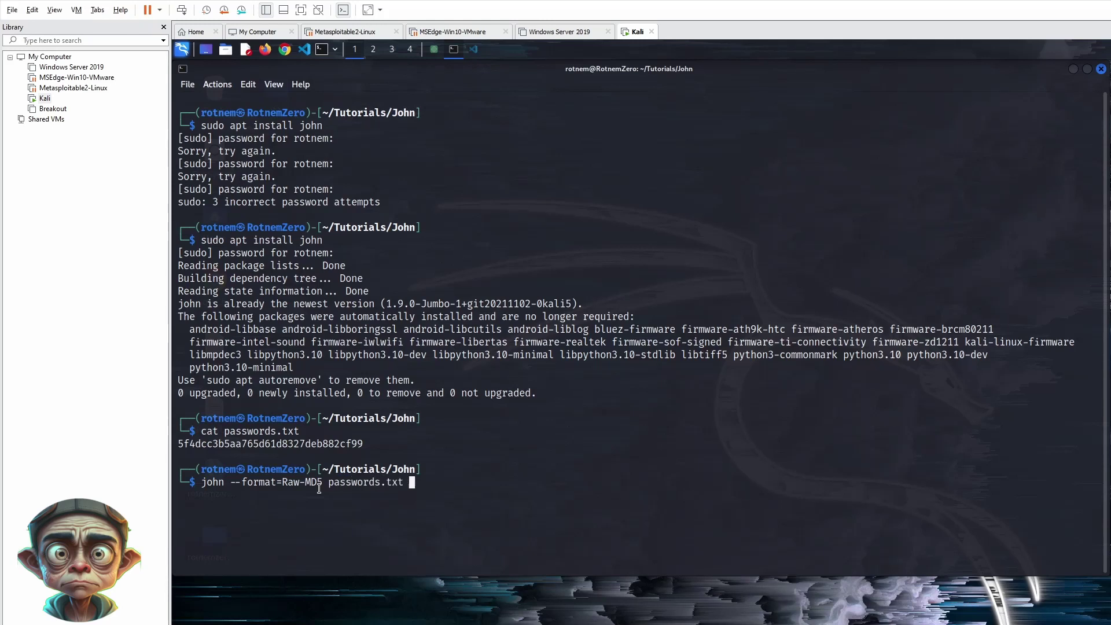
{"action": "key", "text": "Return"}
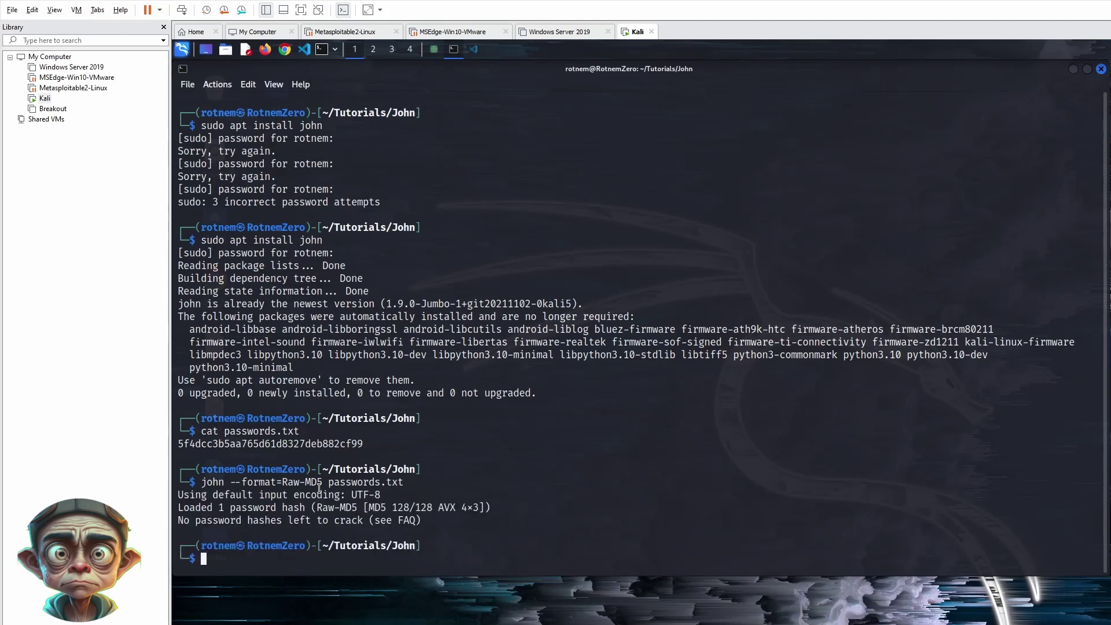
{"action": "triple_click", "coordinate": [202, 512]}
{"action": "left_click", "coordinate": [290, 514]}
{"action": "type", "text": "john --show --format=Raw-MD5 passwords.txt"}
- Run 'john --show --format=Raw-MD5 passwords.txt' and highlight the cracked ':password' result
{"action": "key", "text": "Return"}
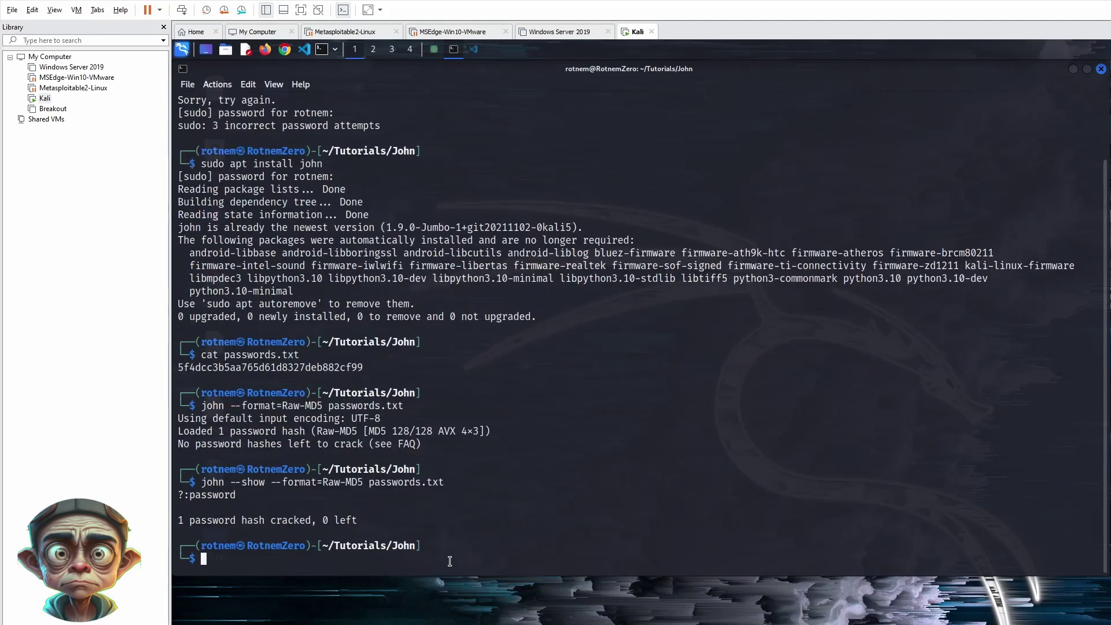
{"action": "double_click", "coordinate": [234, 497]}
{"action": "left_click", "coordinate": [235, 497]}
{"action": "left_click_drag", "start_coordinate": [259, 494], "coordinate": [184, 494]}
{"action": "left_click", "coordinate": [235, 495]}
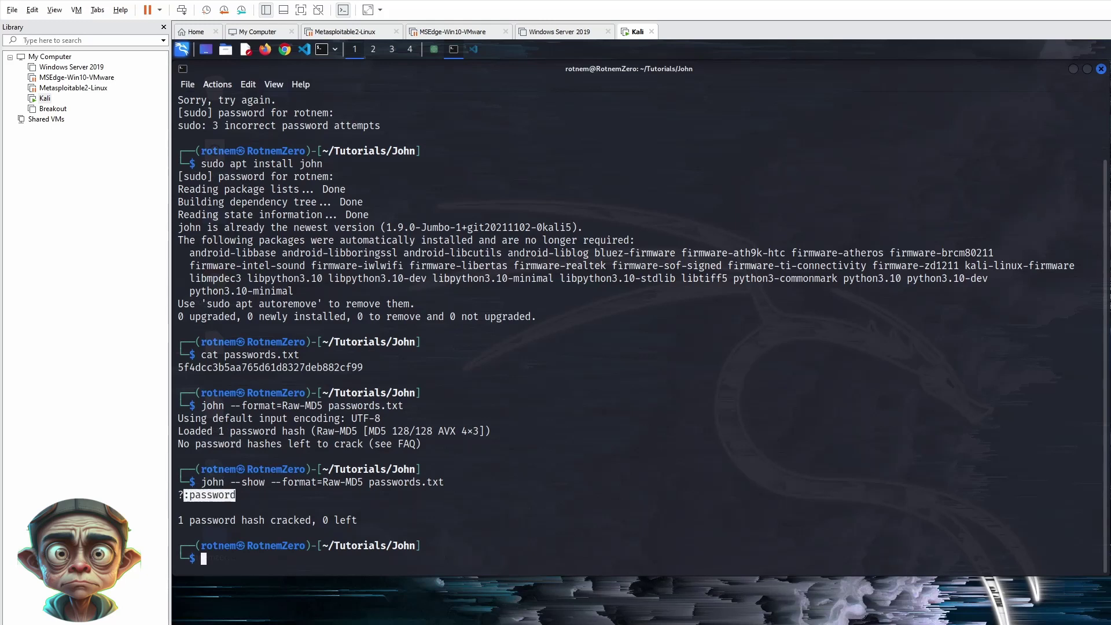
{"action": "left_click", "coordinate": [234, 495]}
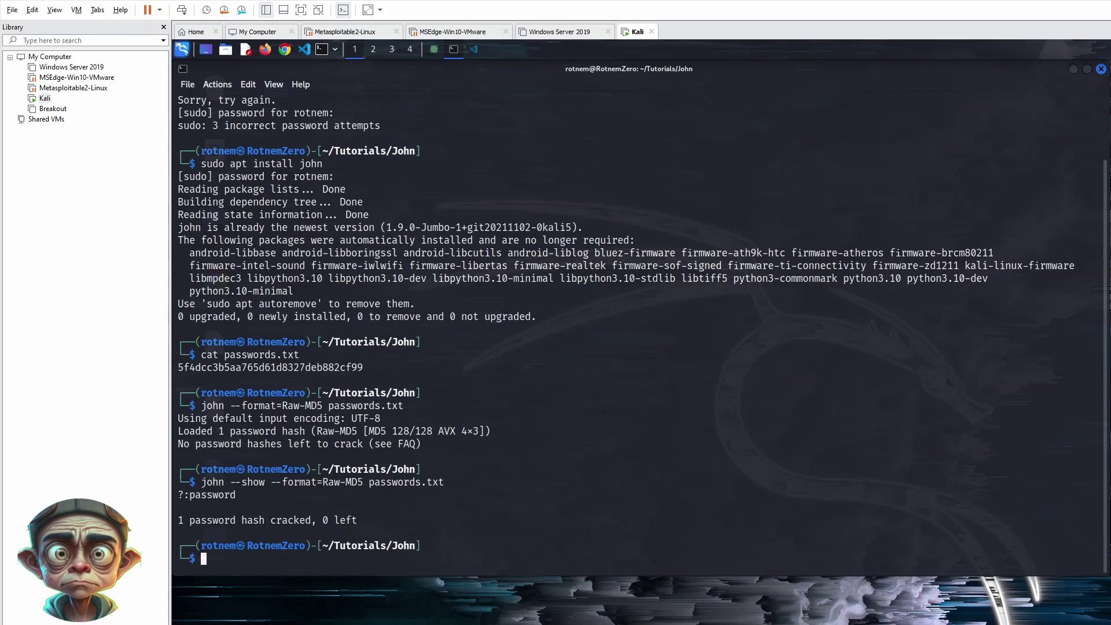